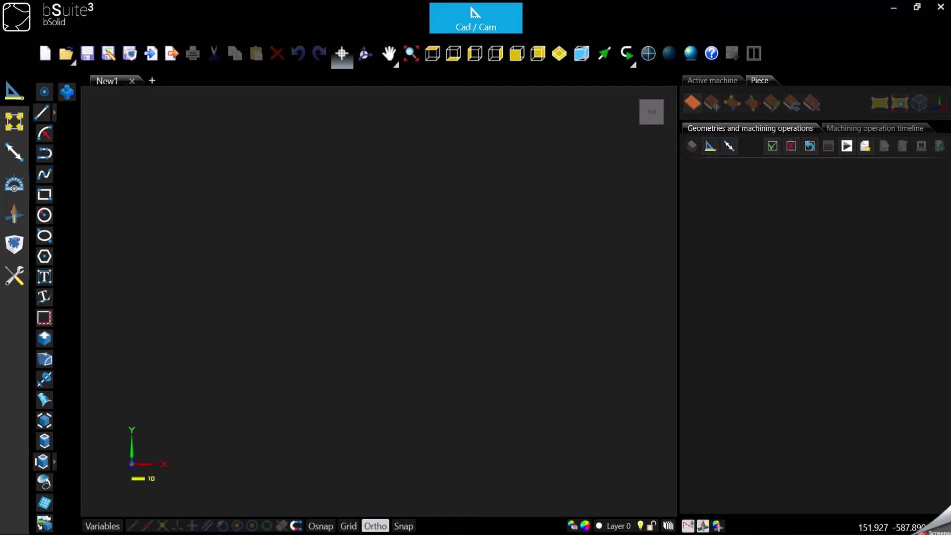
# Step: Start a polyline and keep Line as the element type after trying the arc option
pyautogui.click(48, 155)
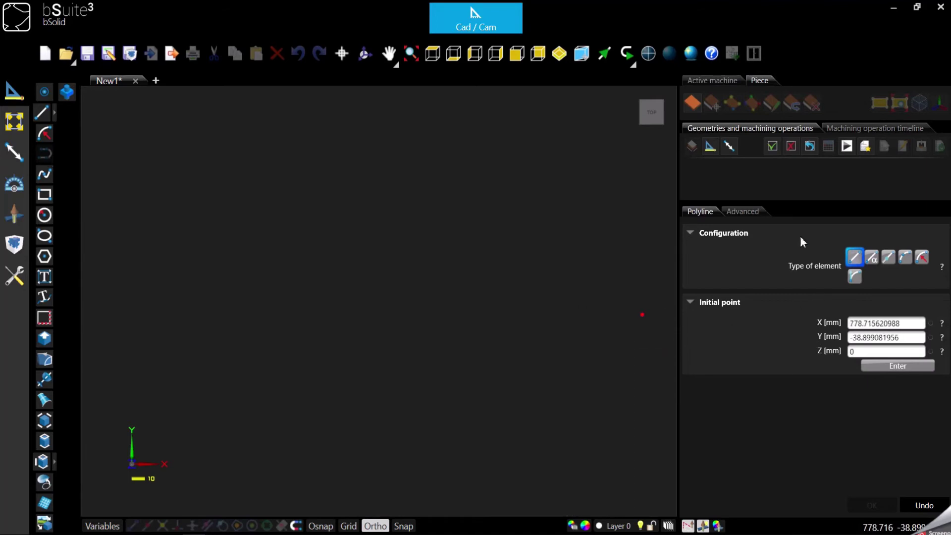
pyautogui.click(888, 257)
pyautogui.click(855, 257)
pyautogui.click(887, 258)
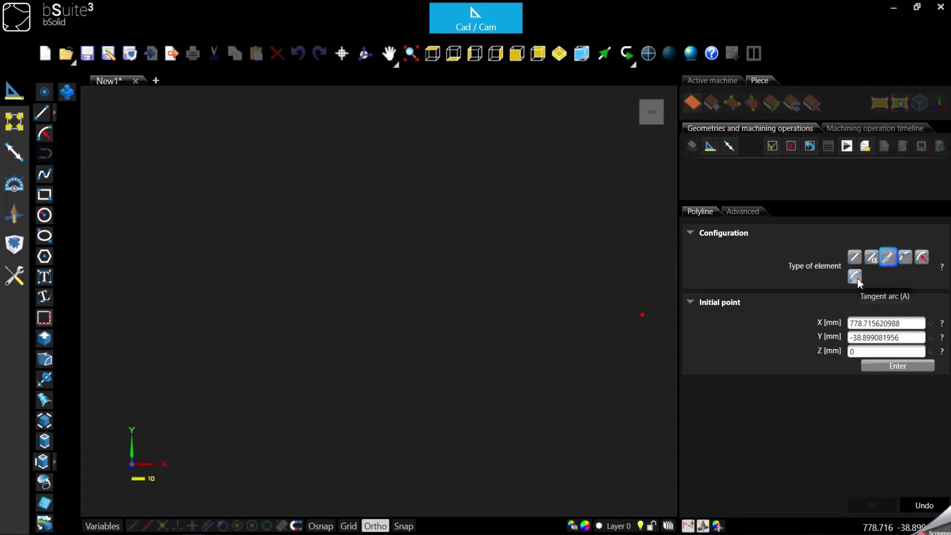
pyautogui.click(855, 258)
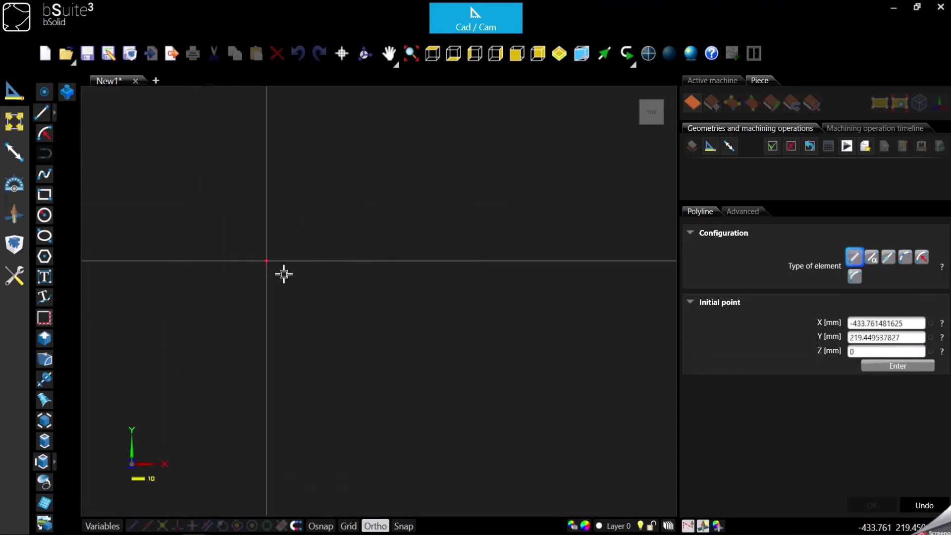
# Step: Place the polyline's start point at the upper left and its second vertex at the top peak
pyautogui.click(863, 322)
pyautogui.click(866, 337)
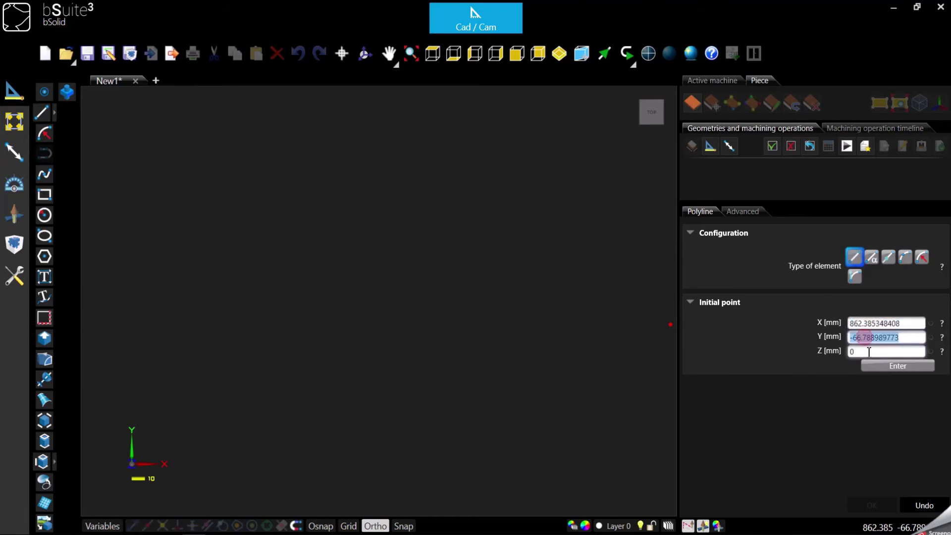
pyautogui.click(865, 352)
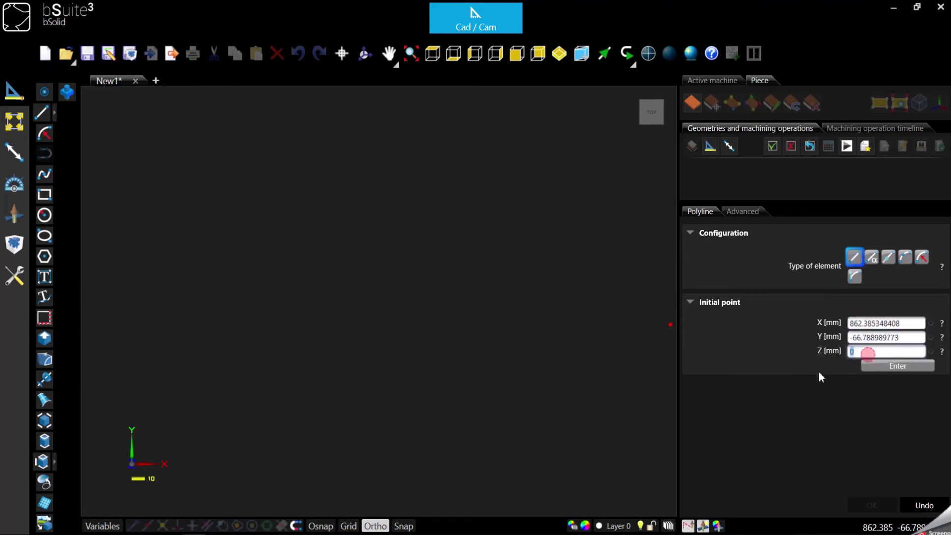
pyautogui.click(170, 169)
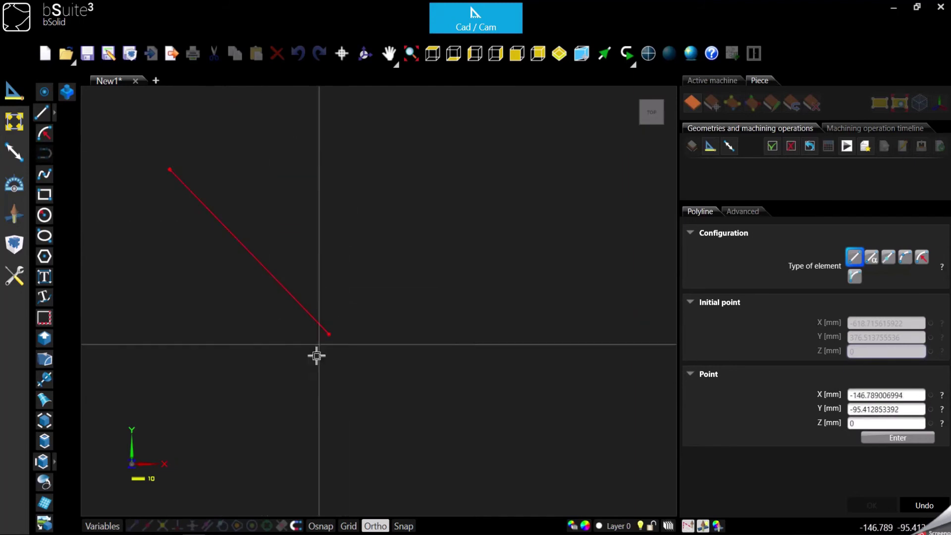
pyautogui.click(374, 526)
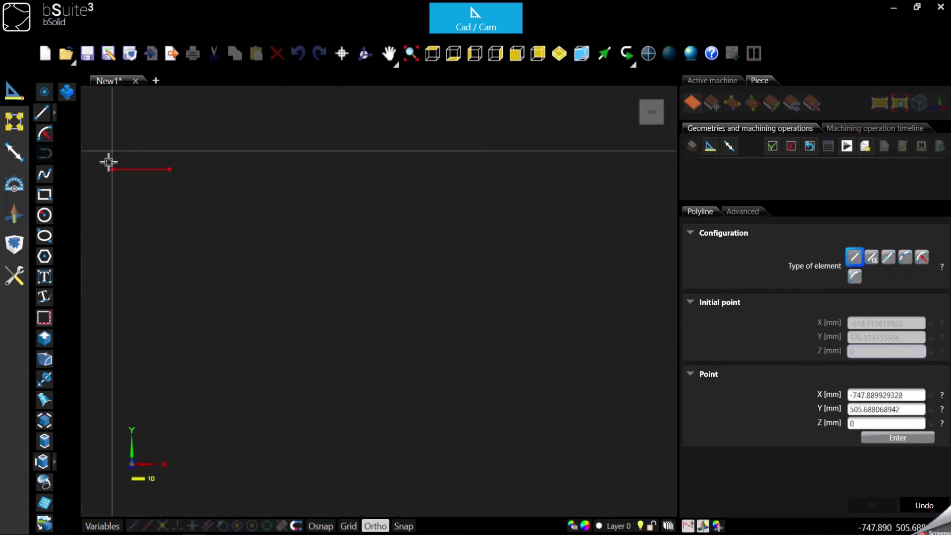
pyautogui.click(375, 526)
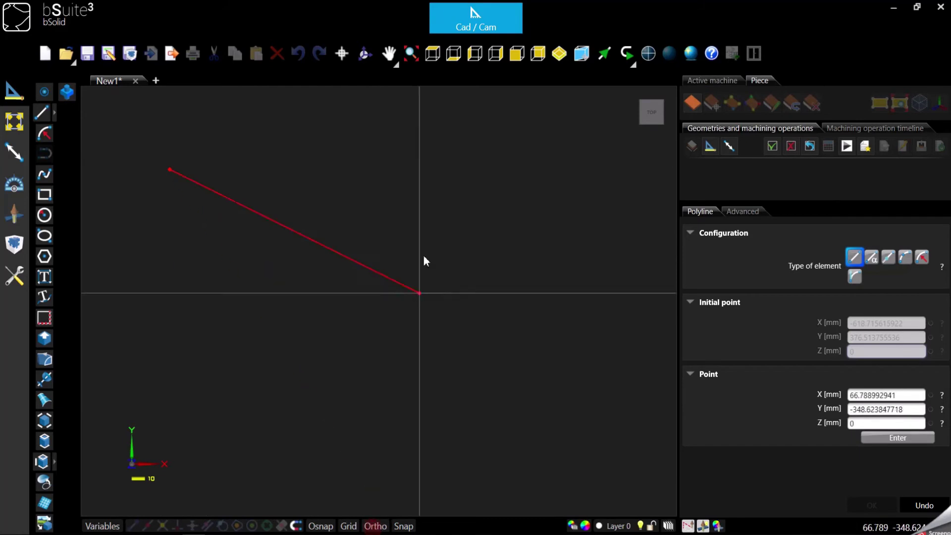
pyautogui.click(336, 120)
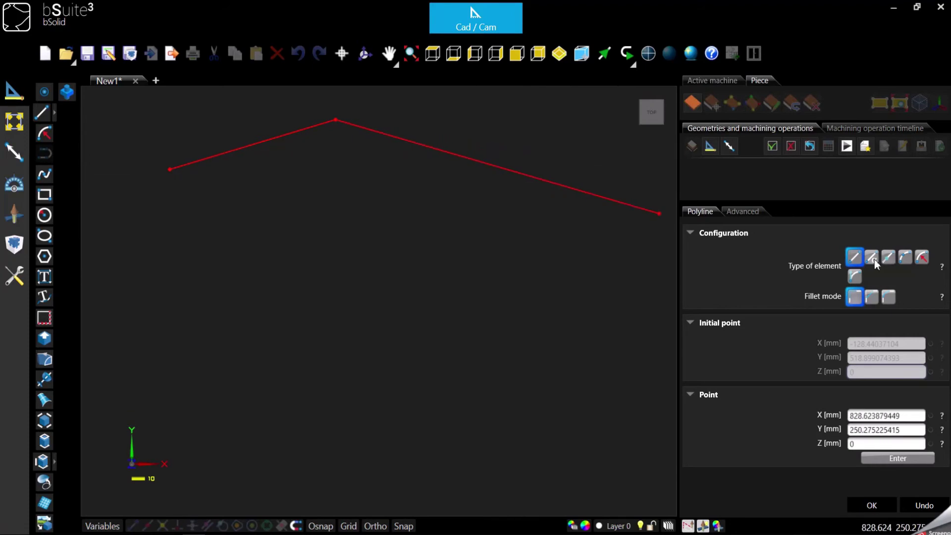
# Step: Add an arc curving down to the right, then a polar-coordinate line down the right side
pyautogui.click(905, 256)
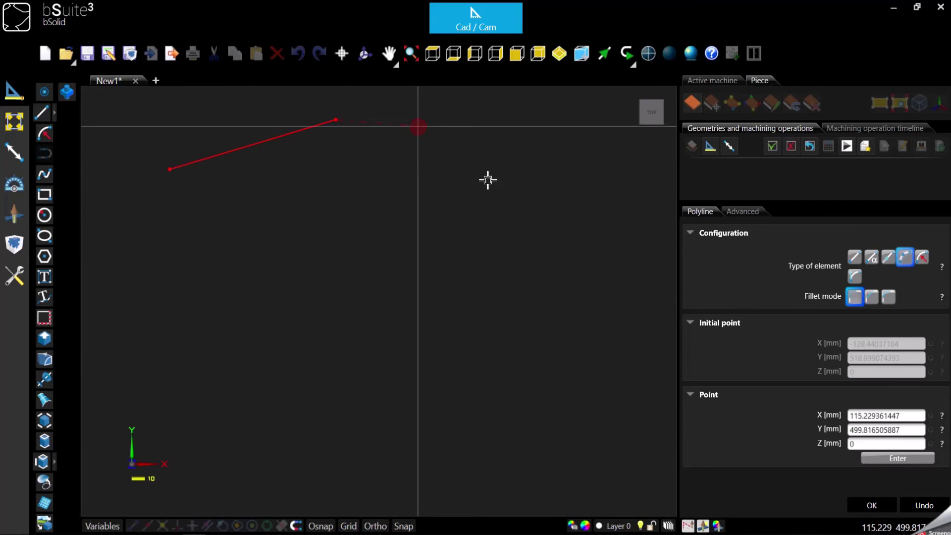
pyautogui.click(505, 179)
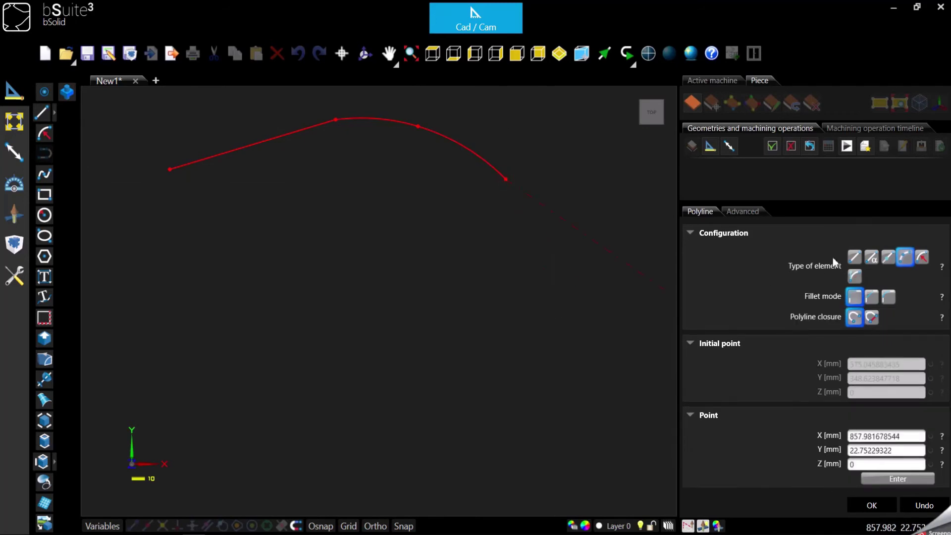
pyautogui.click(855, 259)
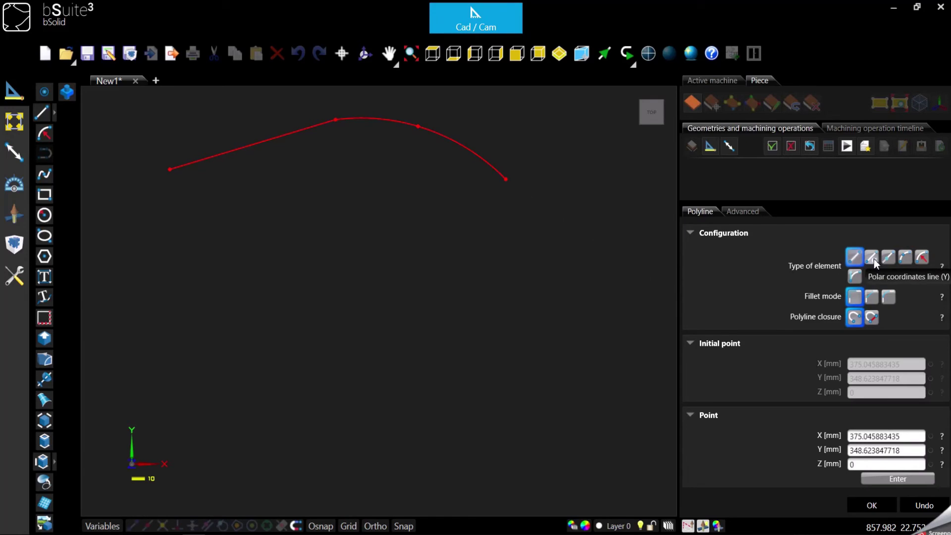
pyautogui.click(873, 258)
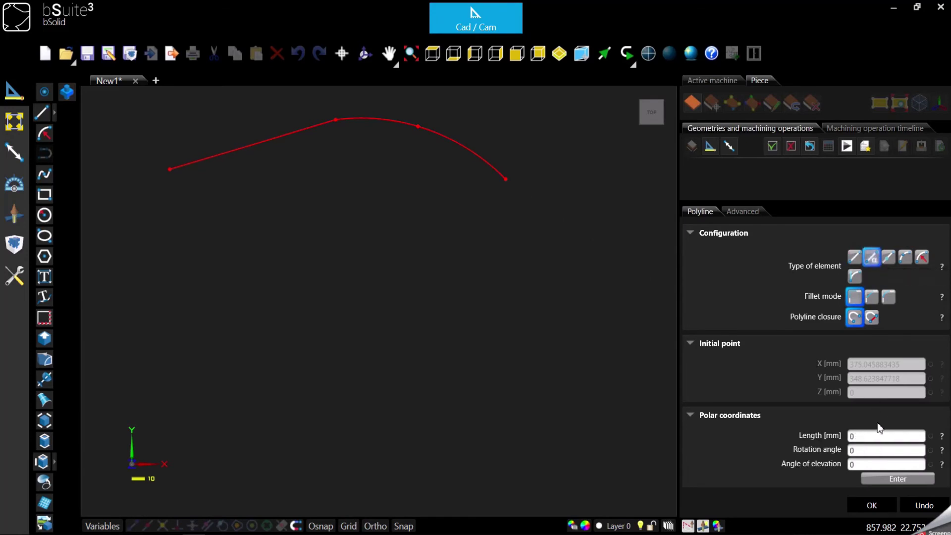
pyautogui.click(872, 436)
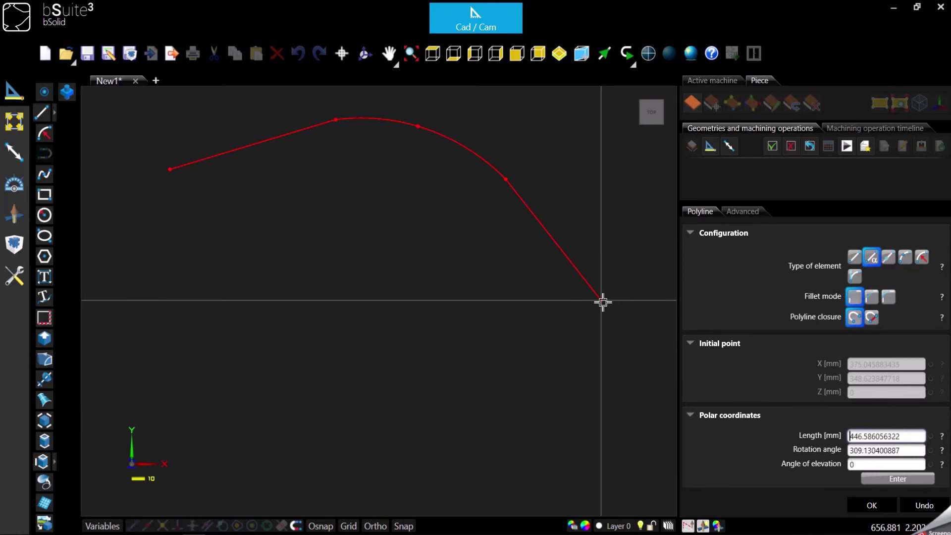
pyautogui.click(601, 300)
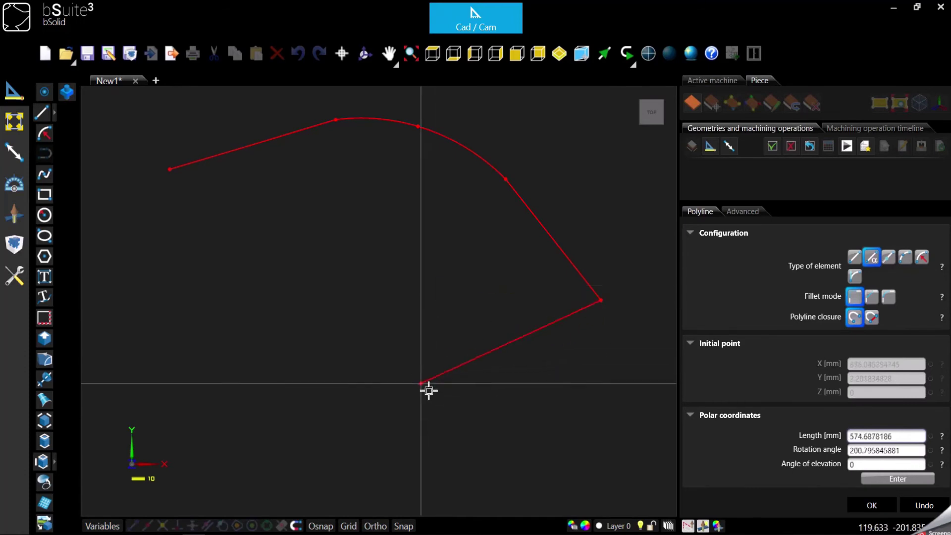
# Step: Add a 3-point arc around the bottom right and switch to Tangent arc
pyautogui.click(905, 257)
pyautogui.click(587, 416)
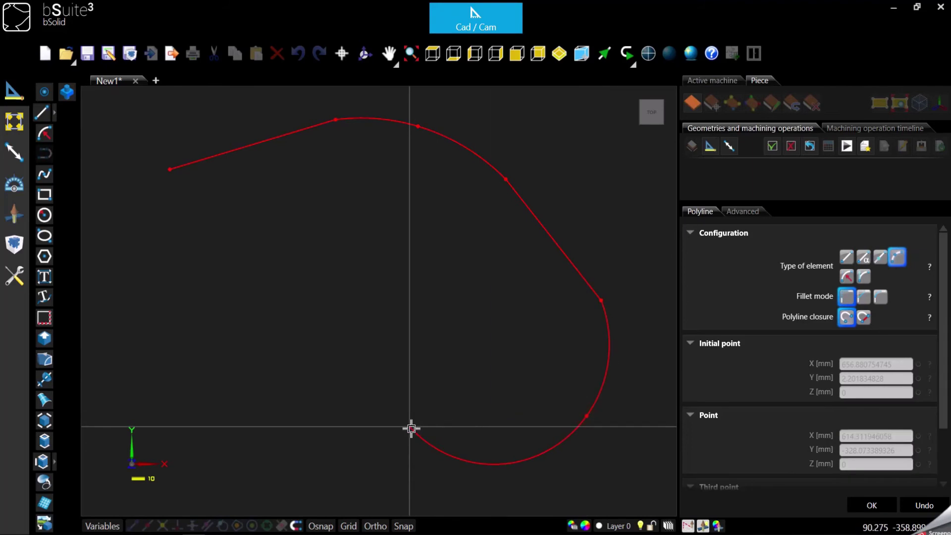
pyautogui.click(411, 429)
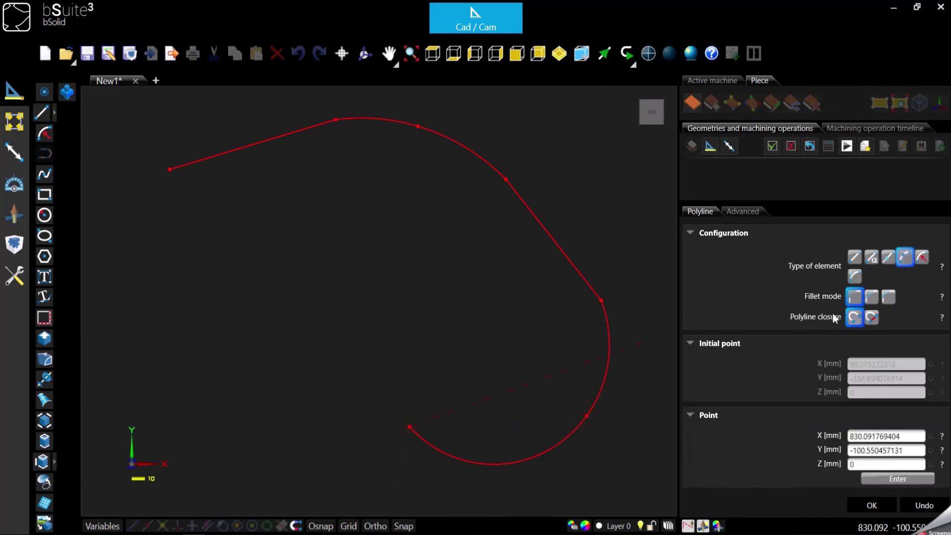
pyautogui.click(854, 277)
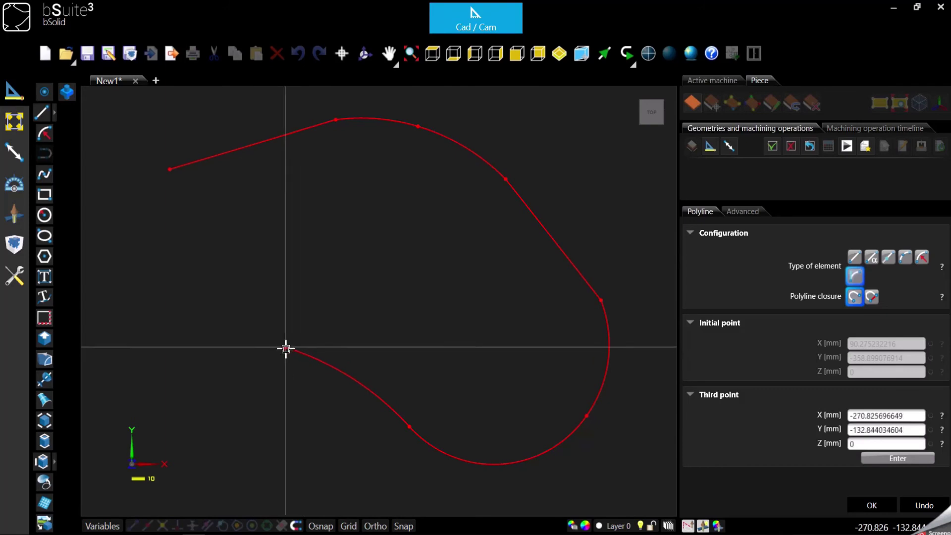
# Step: End the tangent arc toward the left, then close the polyline with straight segments
pyautogui.click(242, 347)
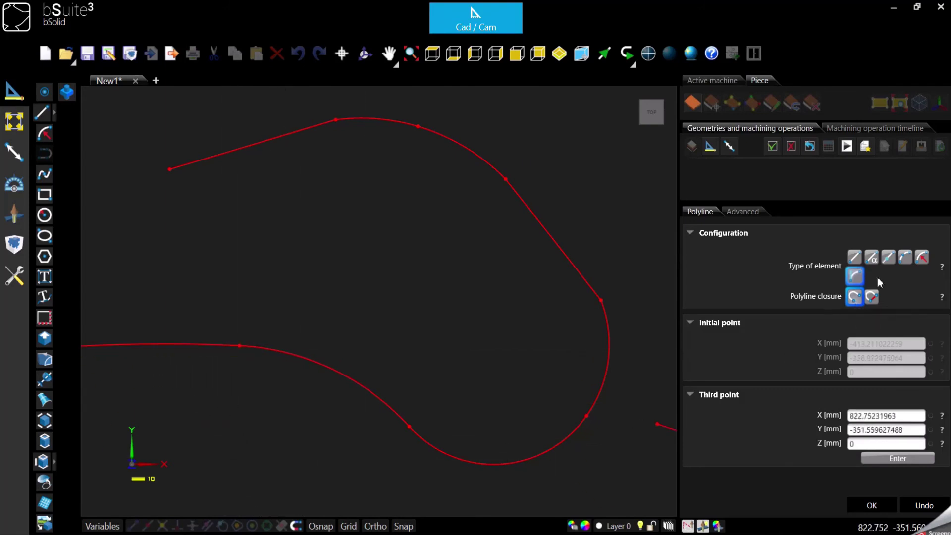
pyautogui.click(858, 260)
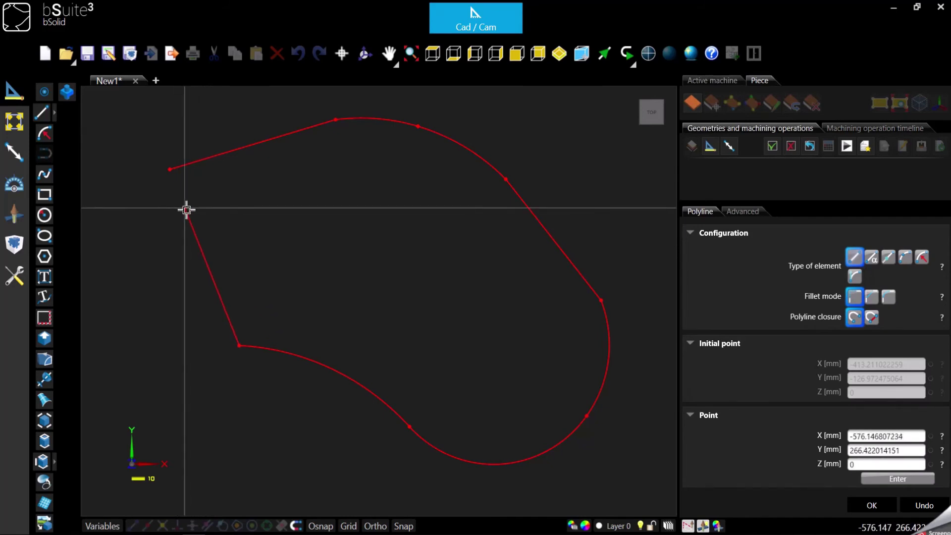
pyautogui.rightClick(187, 210)
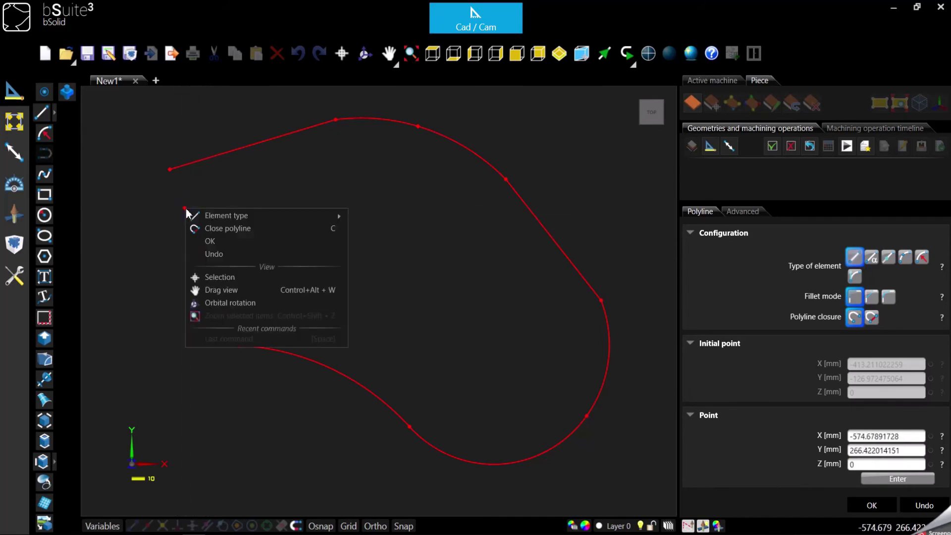
pyautogui.click(216, 229)
pyautogui.click(218, 229)
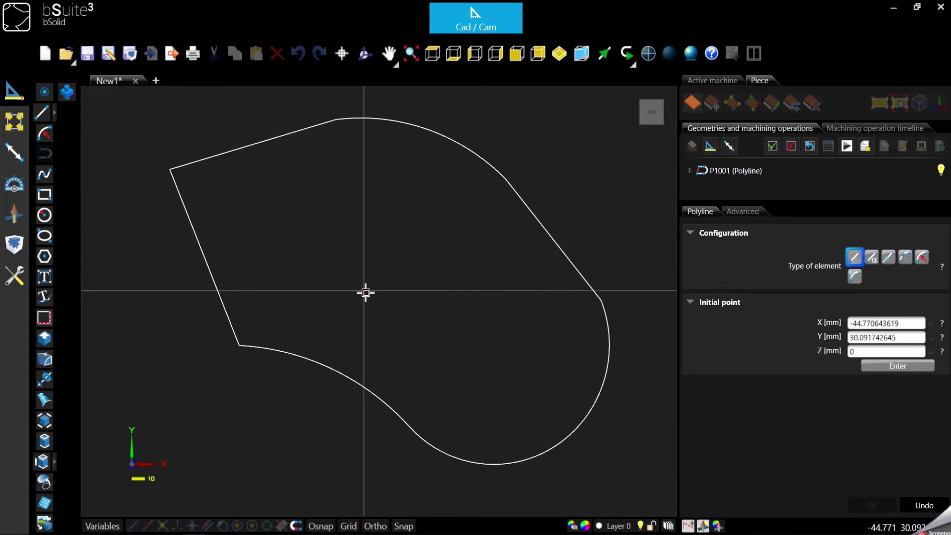
pyautogui.click(924, 505)
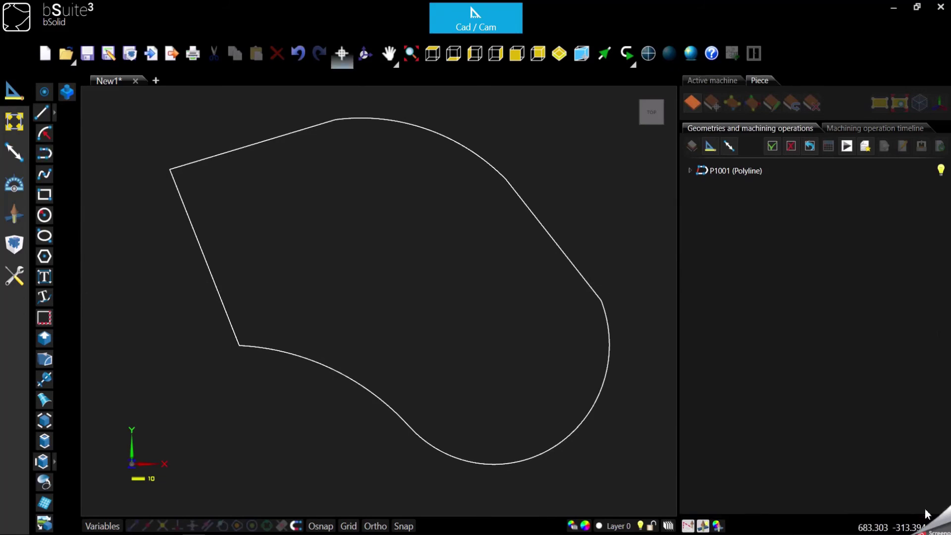
# Step: Zoom out, then select and deselect the closed polyline P1001
pyautogui.scroll(-1, 465, 288)
pyautogui.scroll(-1, 329, 300)
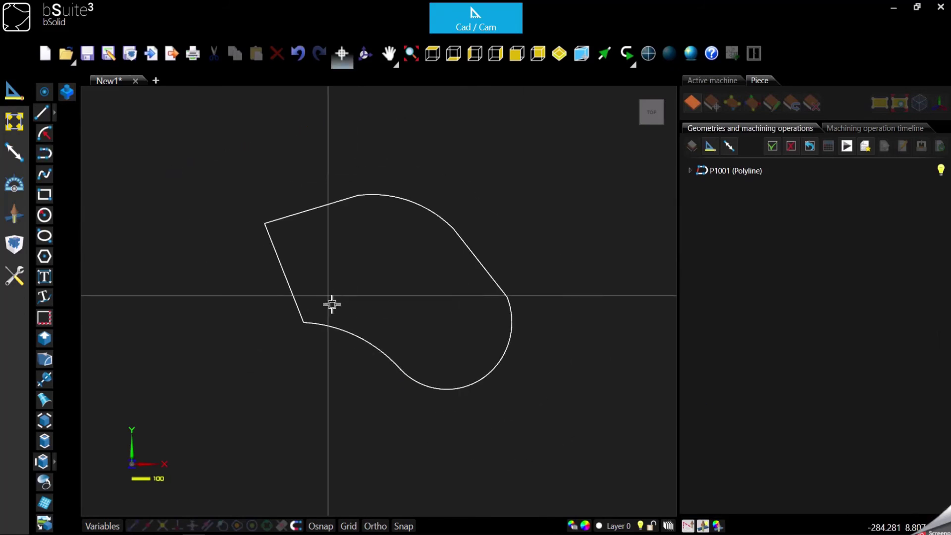
pyautogui.click(350, 334)
pyautogui.click(185, 238)
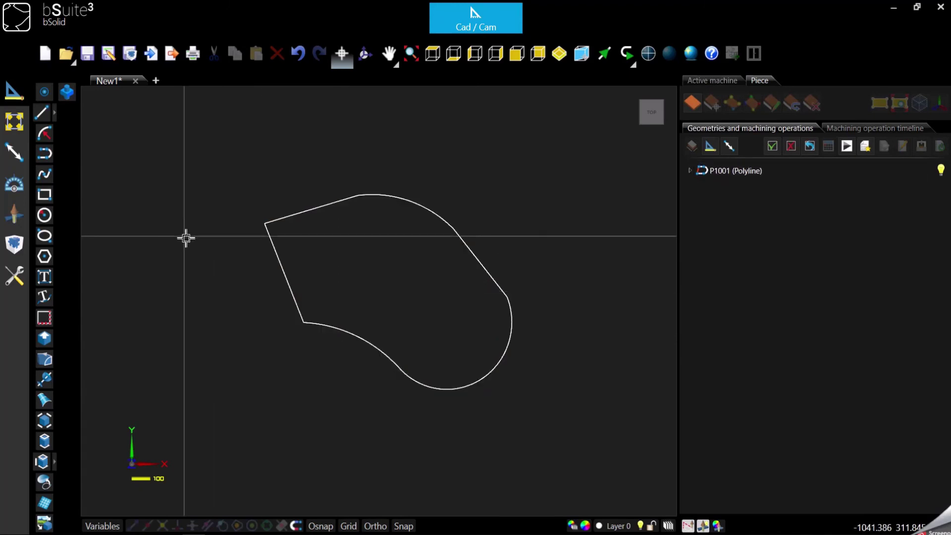
# Step: Start the Spline tool to draw a new spline
pyautogui.click(44, 175)
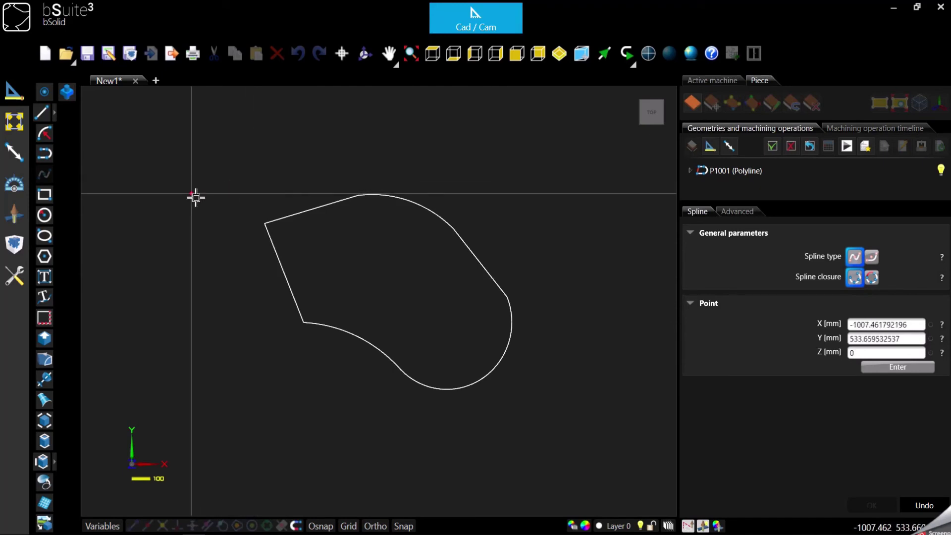
# Step: Lay spline points in waves along the top and down the right side of the polyline
pyautogui.moveTo(352, 297)
pyautogui.mouseDown(button='middle')
pyautogui.moveTo(321, 348)
pyautogui.moveTo(340, 359)
pyautogui.mouseUp(button='middle')
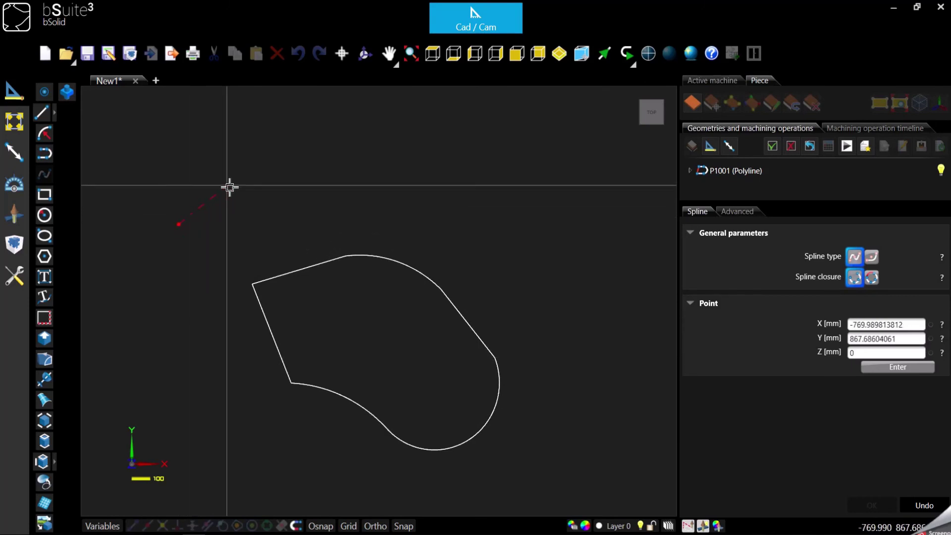
pyautogui.click(231, 183)
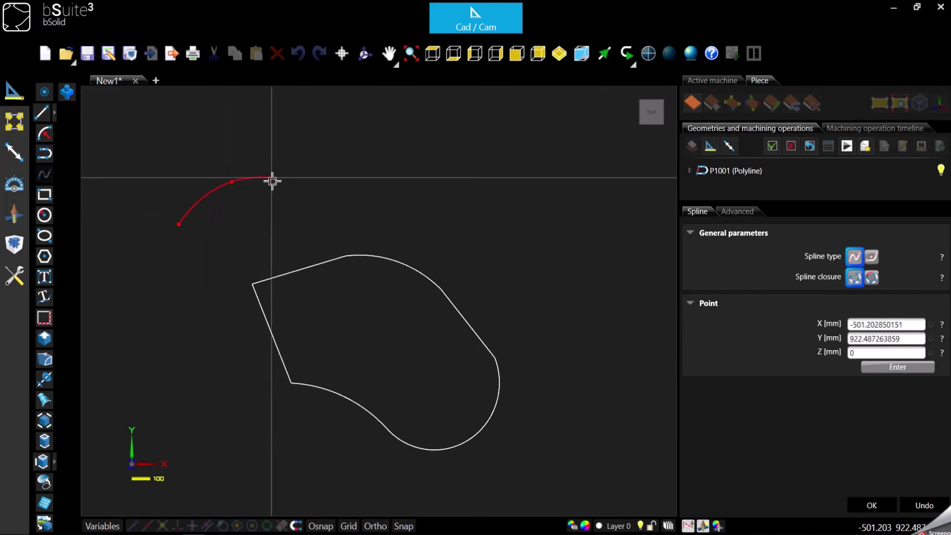
pyautogui.click(317, 175)
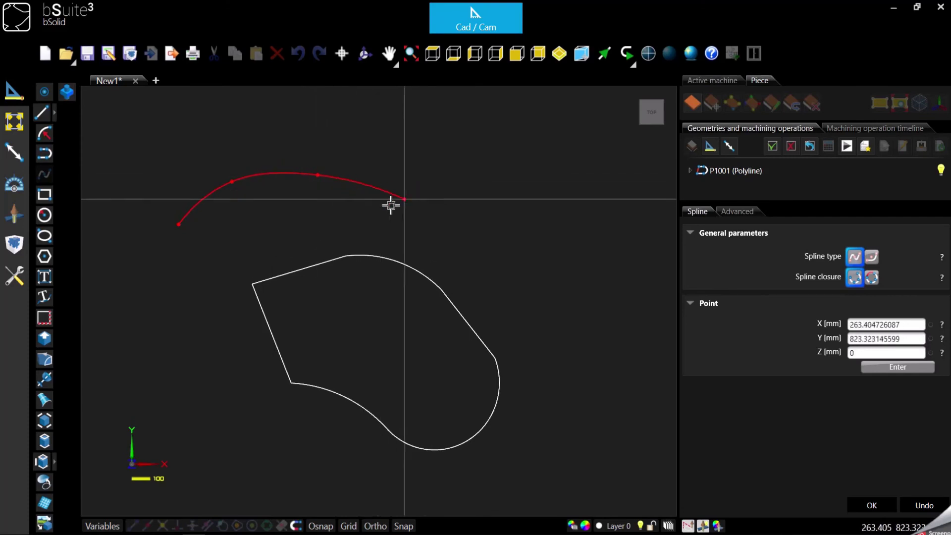
pyautogui.click(365, 215)
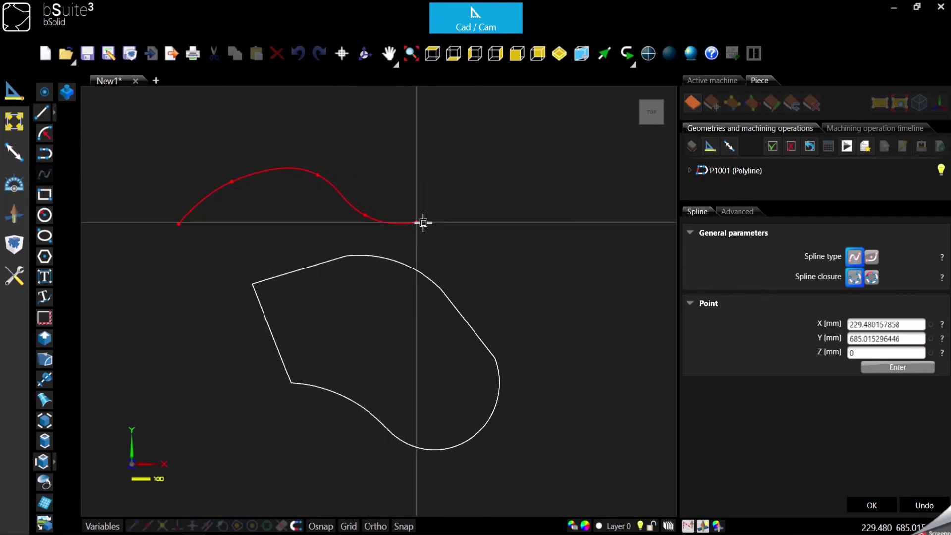
pyautogui.click(449, 209)
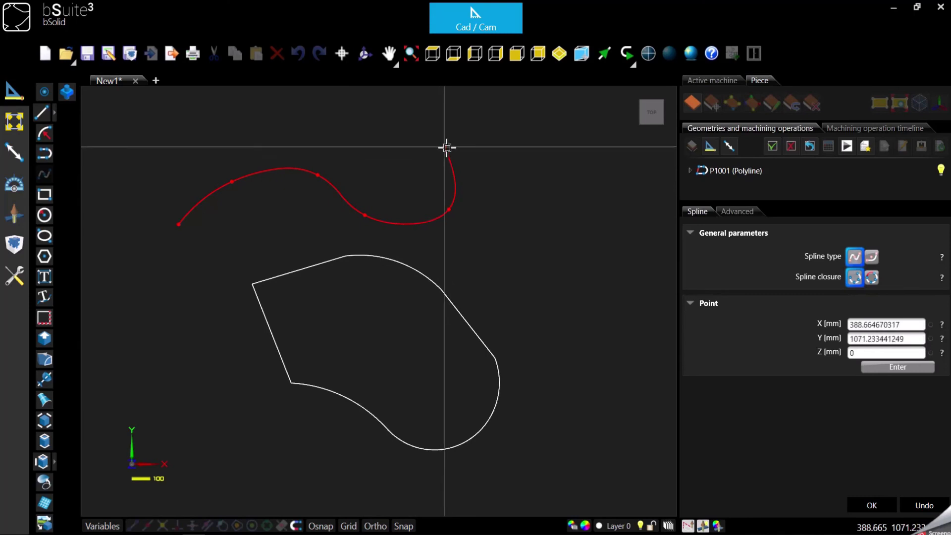
pyautogui.click(468, 140)
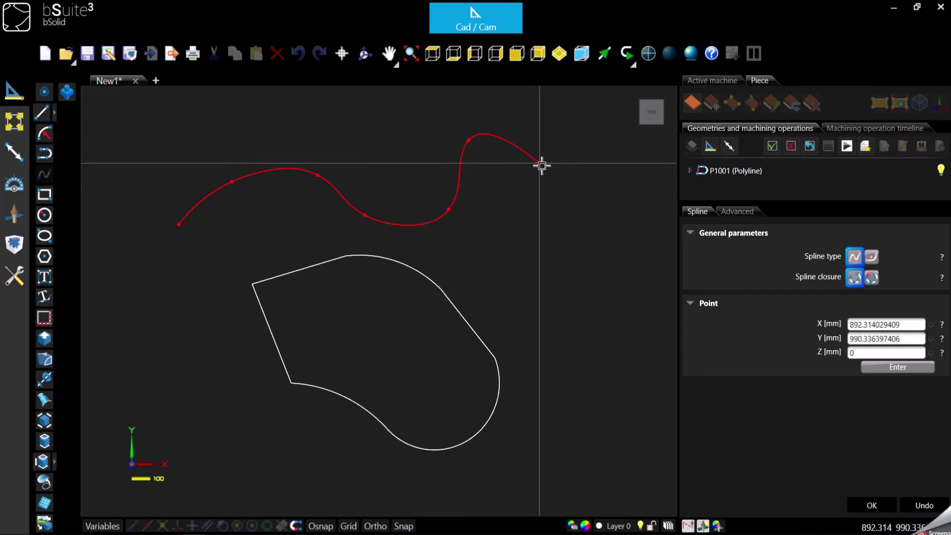
pyautogui.click(563, 185)
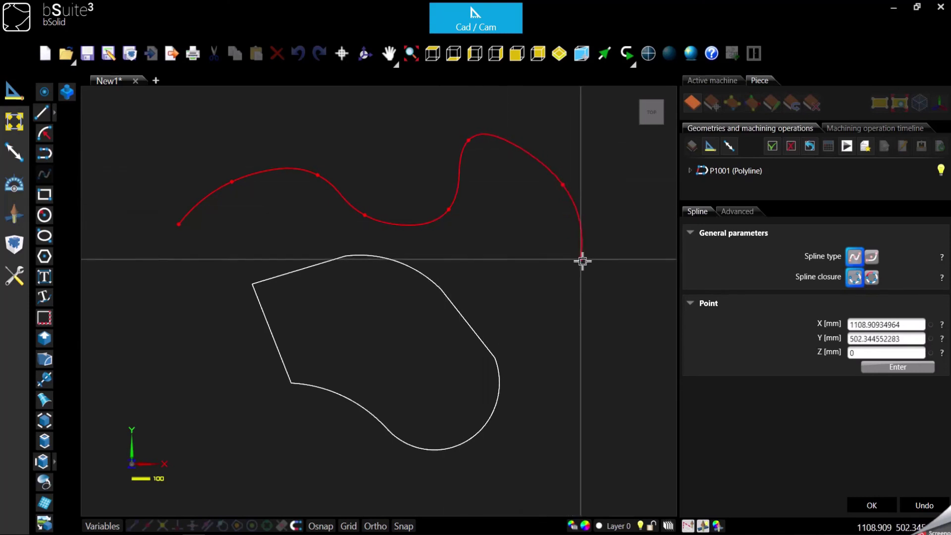
pyautogui.click(581, 259)
pyautogui.click(524, 324)
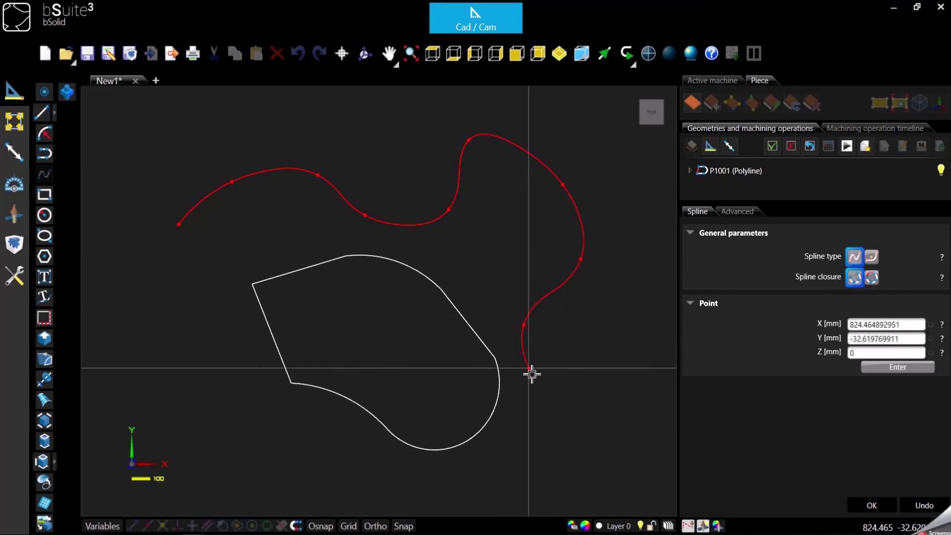
# Step: Continue the spline points along the bottom and up the left side, ending near the start
pyautogui.click(545, 393)
pyautogui.click(600, 455)
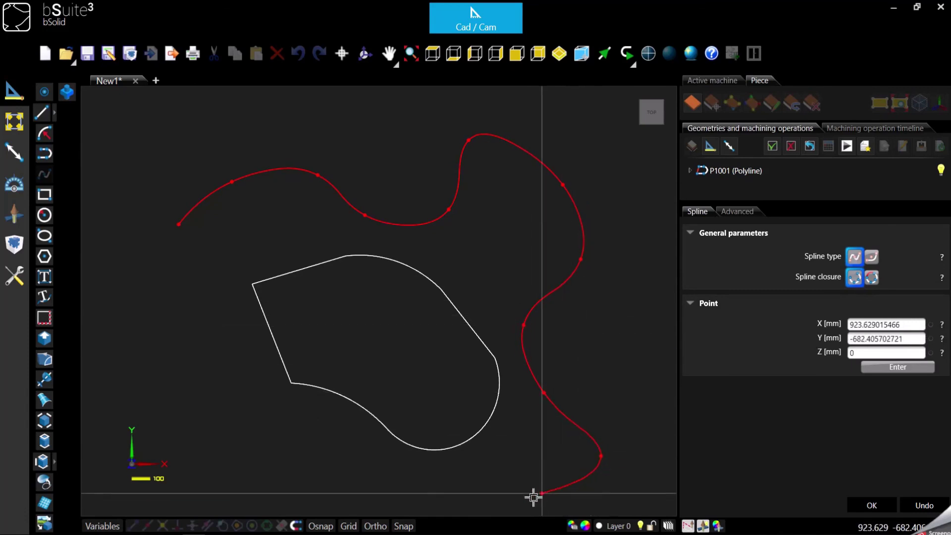
pyautogui.click(517, 496)
pyautogui.click(359, 462)
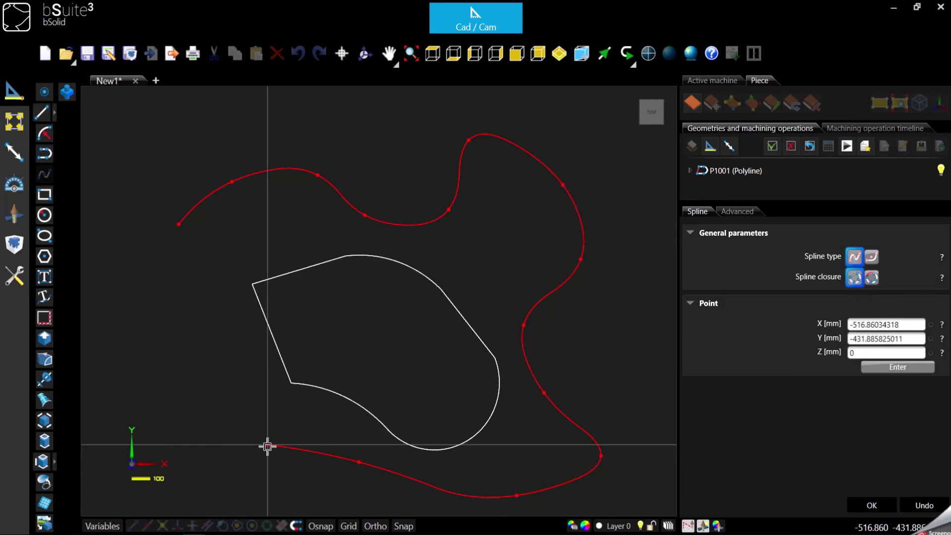
pyautogui.click(224, 476)
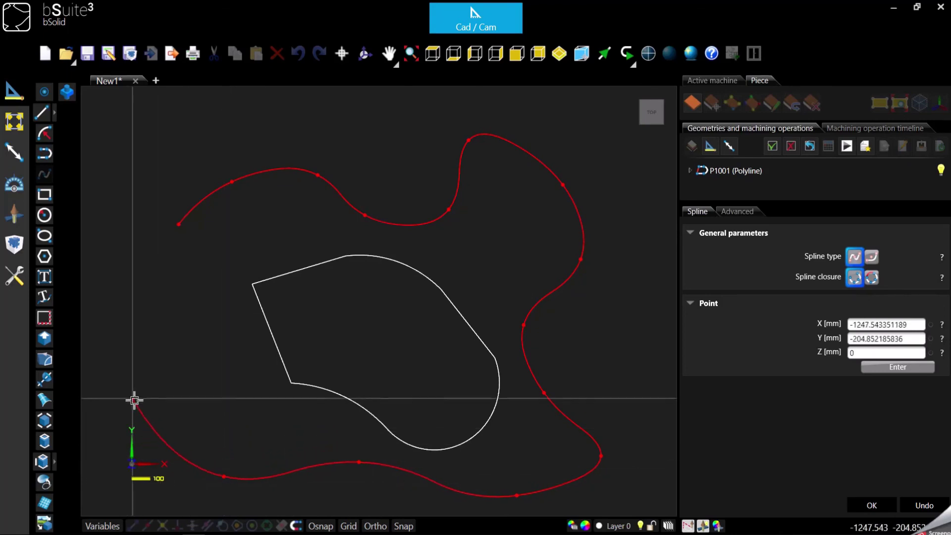
pyautogui.click(135, 394)
pyautogui.click(171, 345)
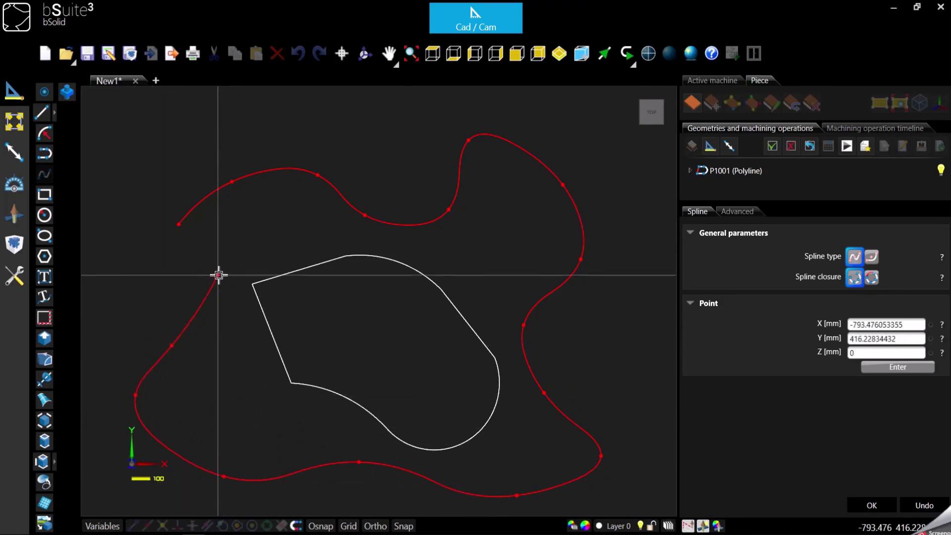
pyautogui.click(203, 259)
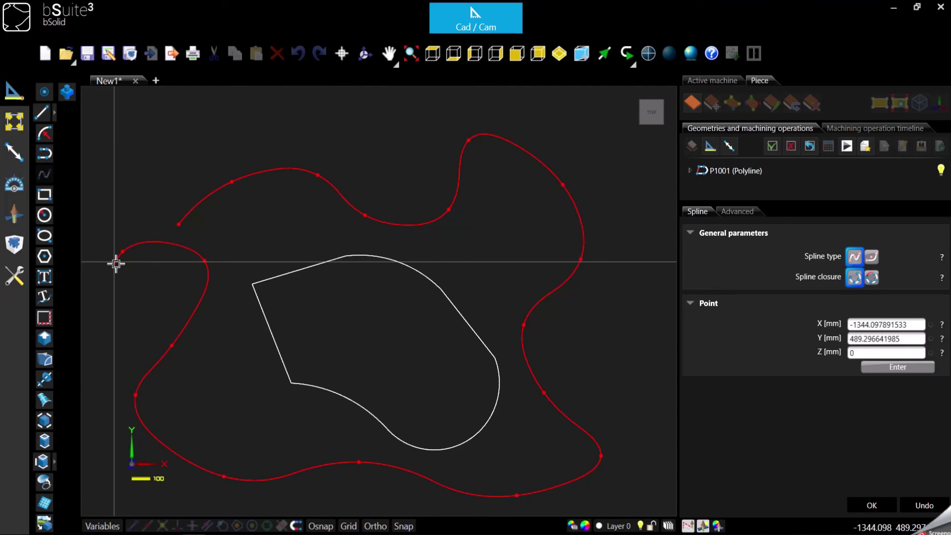
pyautogui.click(122, 251)
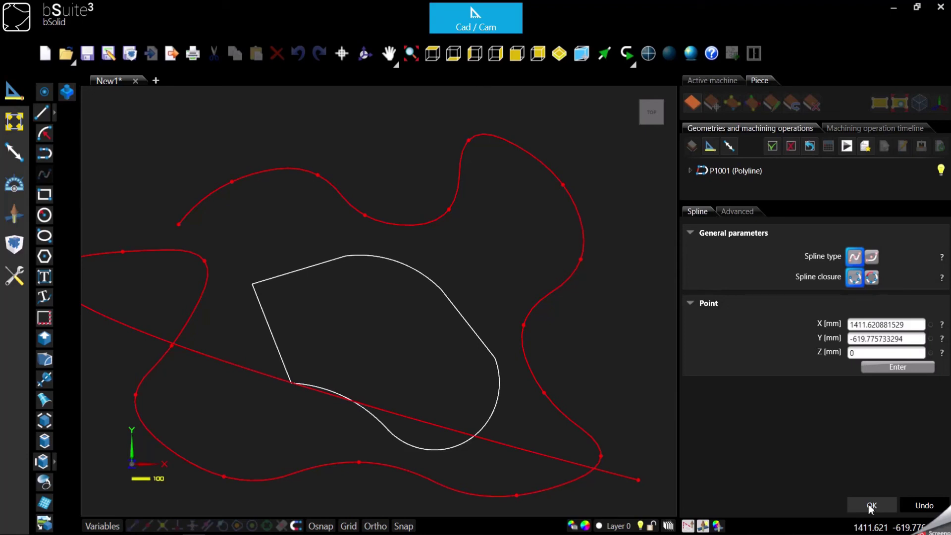
# Step: Close the spline with the C option, finishing it as P1002
pyautogui.rightClick(127, 229)
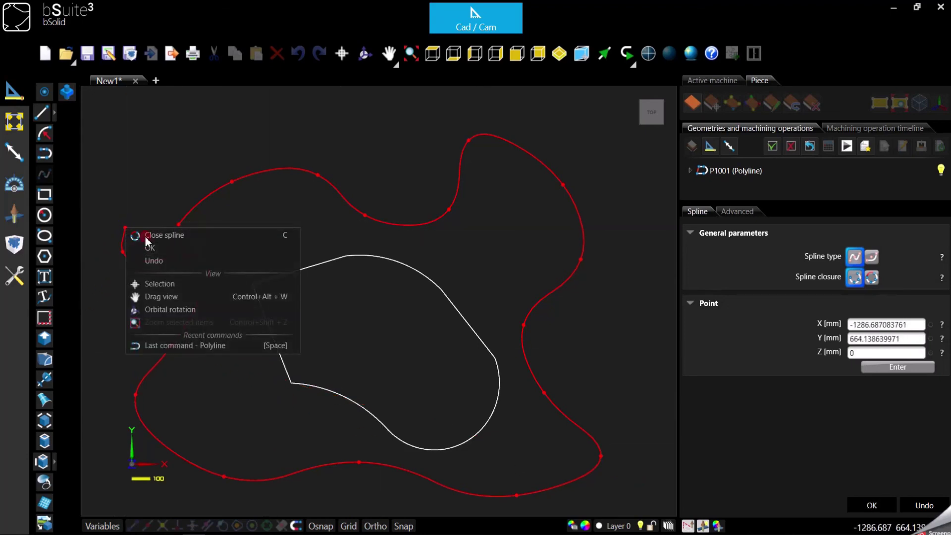
pyautogui.press('c')
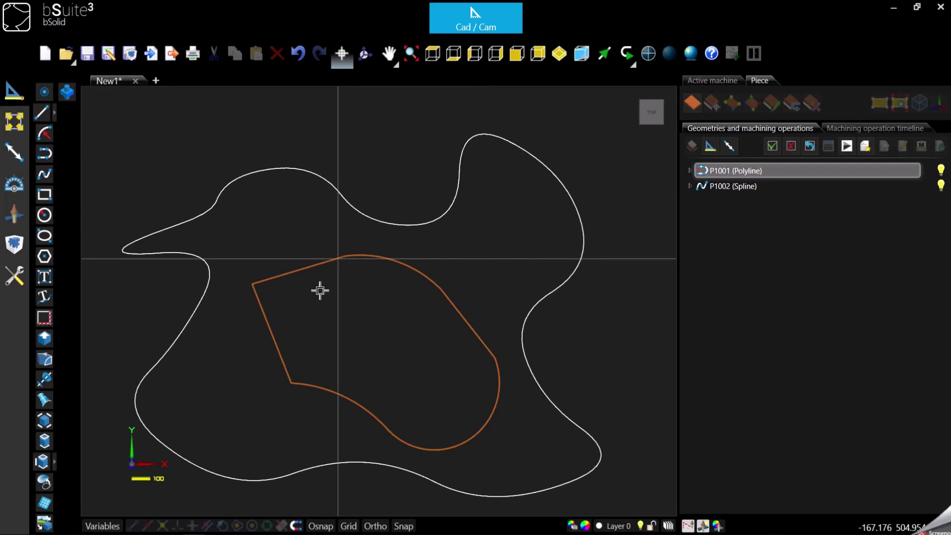
# Step: Drag P1001's vertices: pull out the upper-left corner, raise the top, and enlarge the lower arc
pyautogui.doubleClick(735, 171)
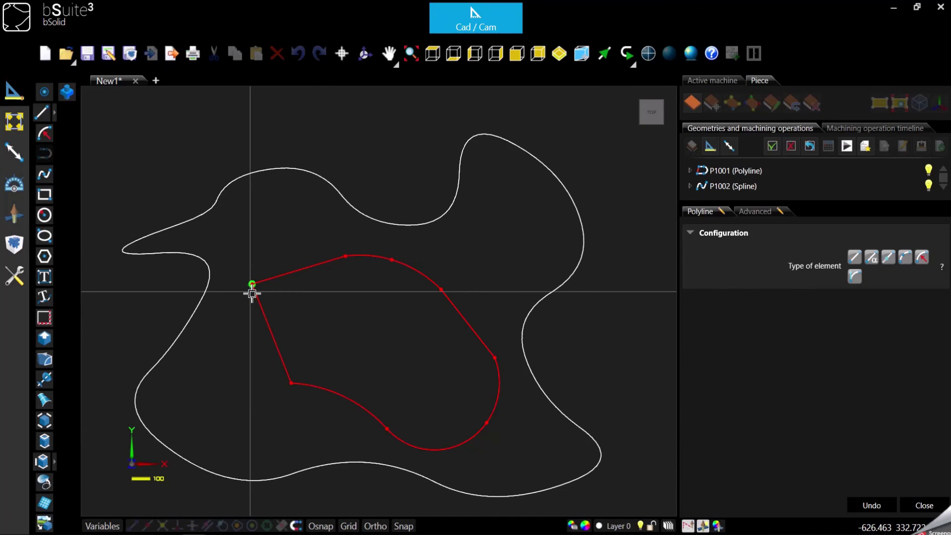
pyautogui.moveTo(253, 284); pyautogui.dragTo(225, 233)
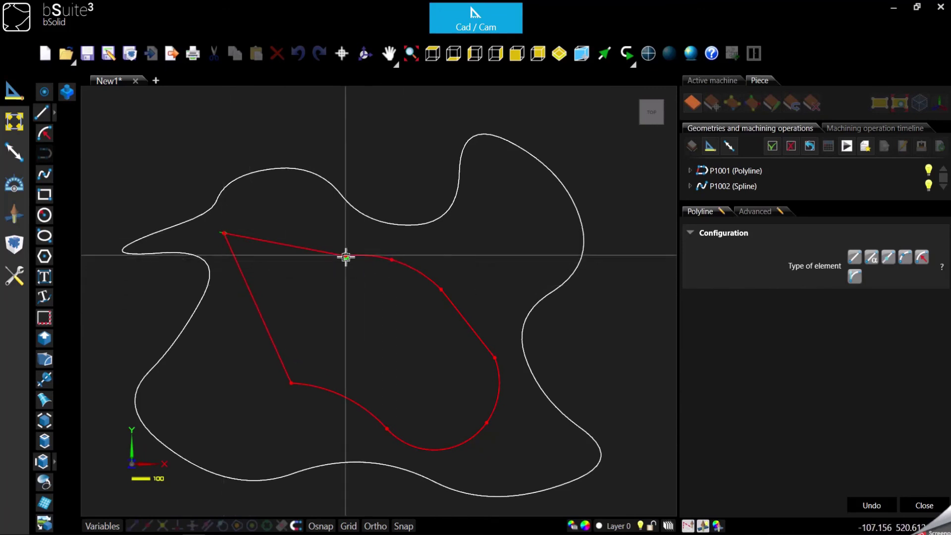
pyautogui.moveTo(345, 256); pyautogui.dragTo(289, 210)
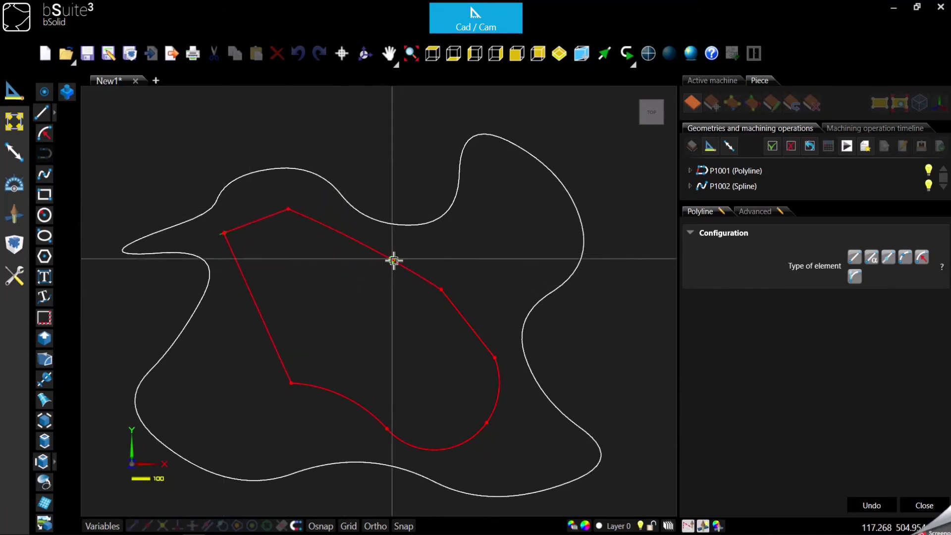
pyautogui.moveTo(391, 260); pyautogui.dragTo(379, 236)
pyautogui.moveTo(445, 290); pyautogui.dragTo(463, 289)
pyautogui.moveTo(498, 365); pyautogui.dragTo(260, 318)
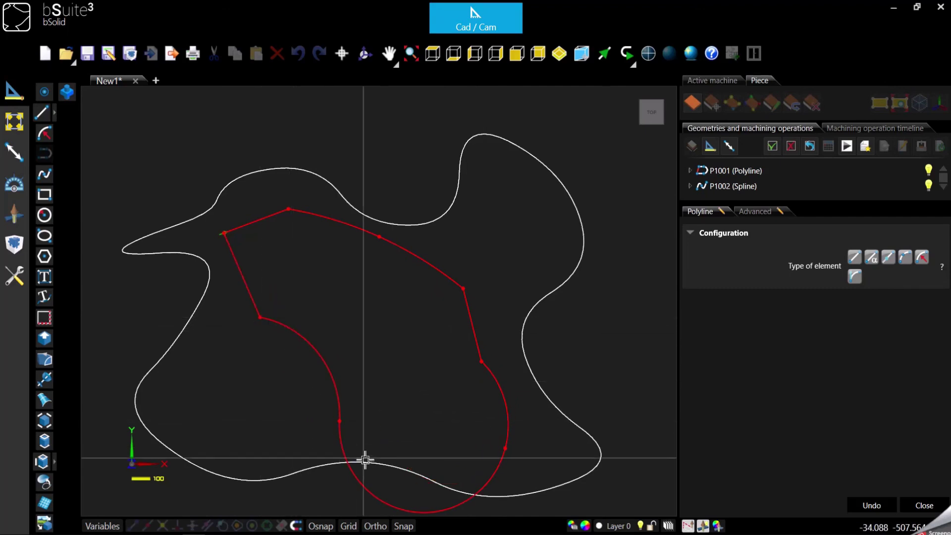
pyautogui.click(575, 274)
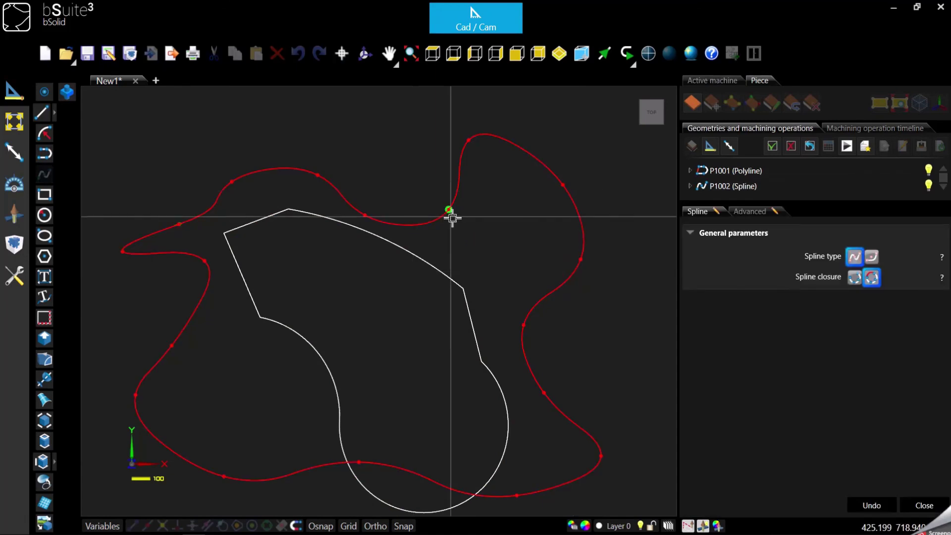
# Step: Drag P1002's top, left and bottom points outward until it clears the polyline, then exit editing
pyautogui.moveTo(450, 214); pyautogui.dragTo(431, 187)
pyautogui.moveTo(327, 175); pyautogui.dragTo(135, 207)
pyautogui.moveTo(205, 261); pyautogui.dragTo(176, 292)
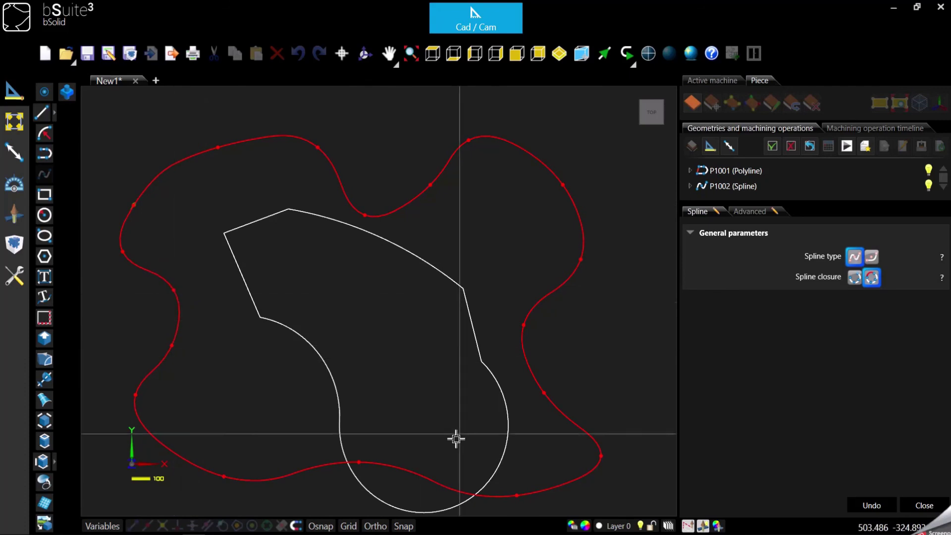
pyautogui.scroll(-5, 397, 196)
pyautogui.scroll(4, 405, 294)
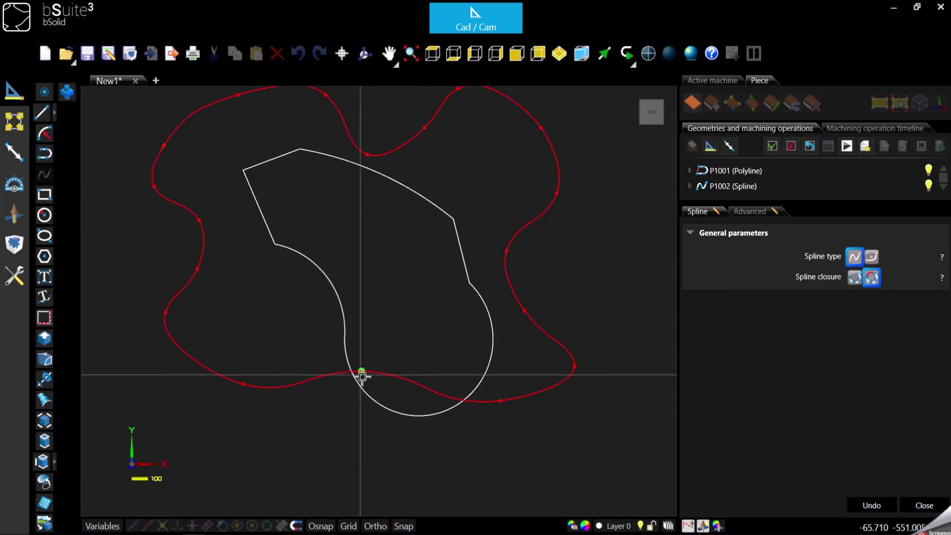
pyautogui.moveTo(371, 432); pyautogui.dragTo(384, 450)
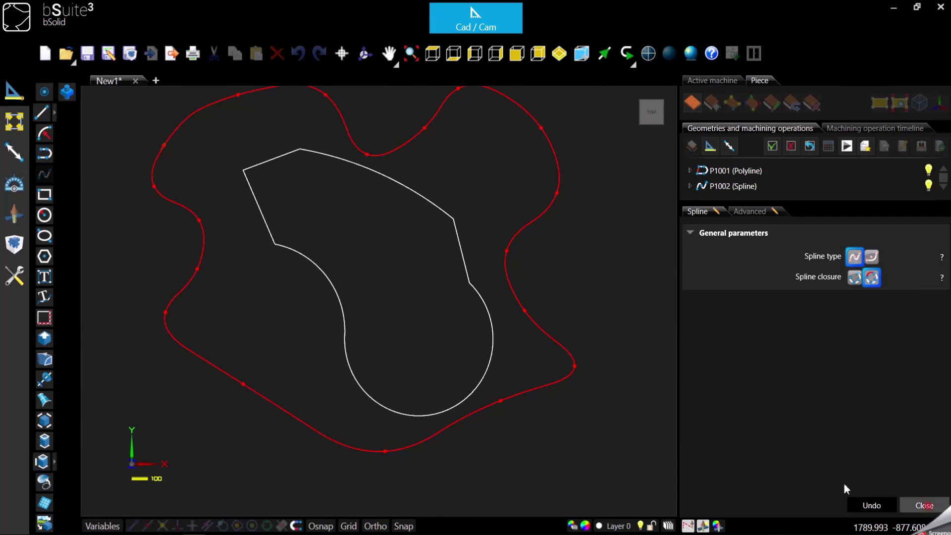
pyautogui.press('Escape')
pyautogui.moveTo(398, 299); pyautogui.dragTo(415, 333, button='middle')
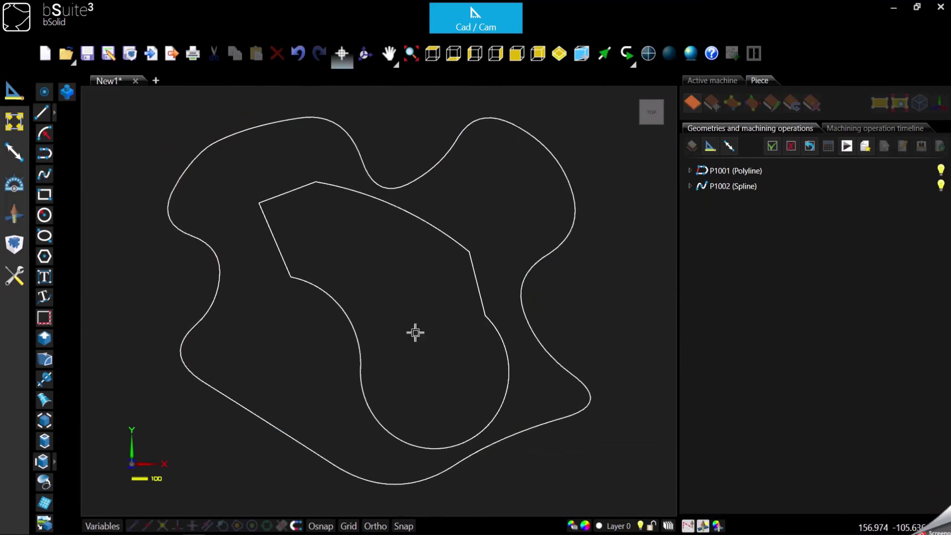